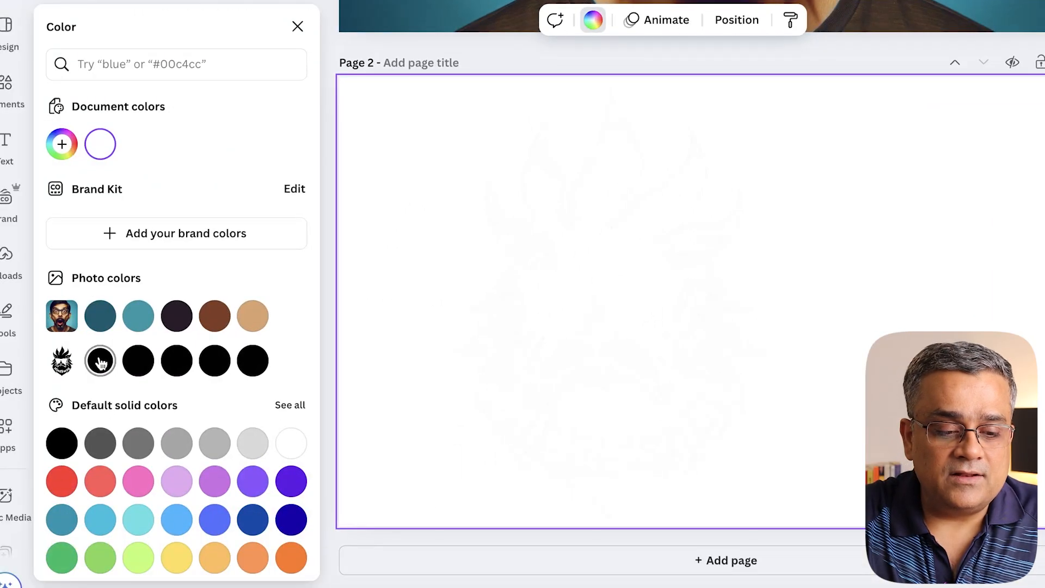
# Set the background color of page 2 to black
pyautogui.click(101, 362)
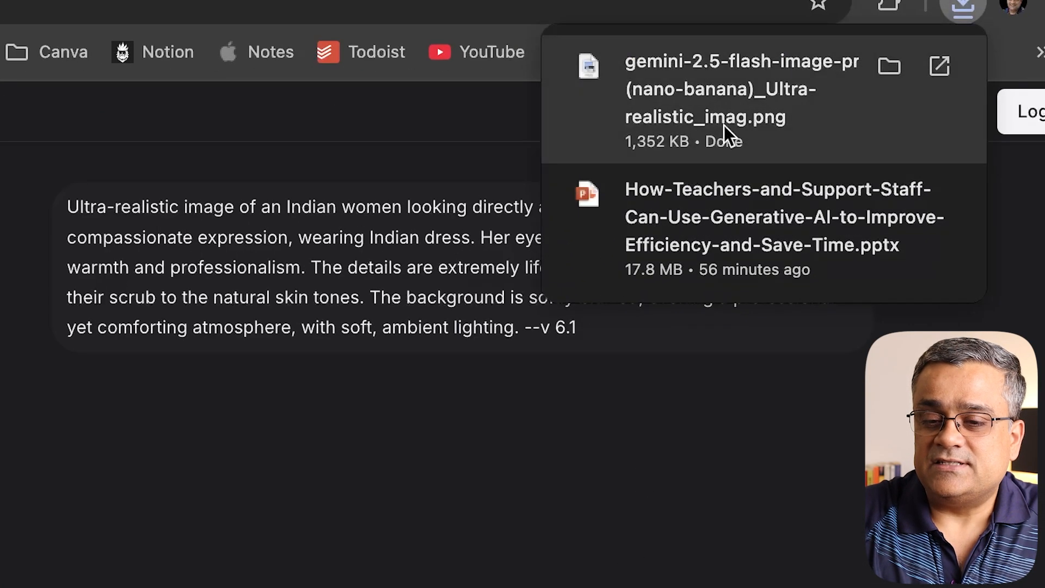
# Open the downloaded gemini-2.5-flash-image PNG, inspect the woman's facial detail up close, and close the preview
pyautogui.click(710, 109)
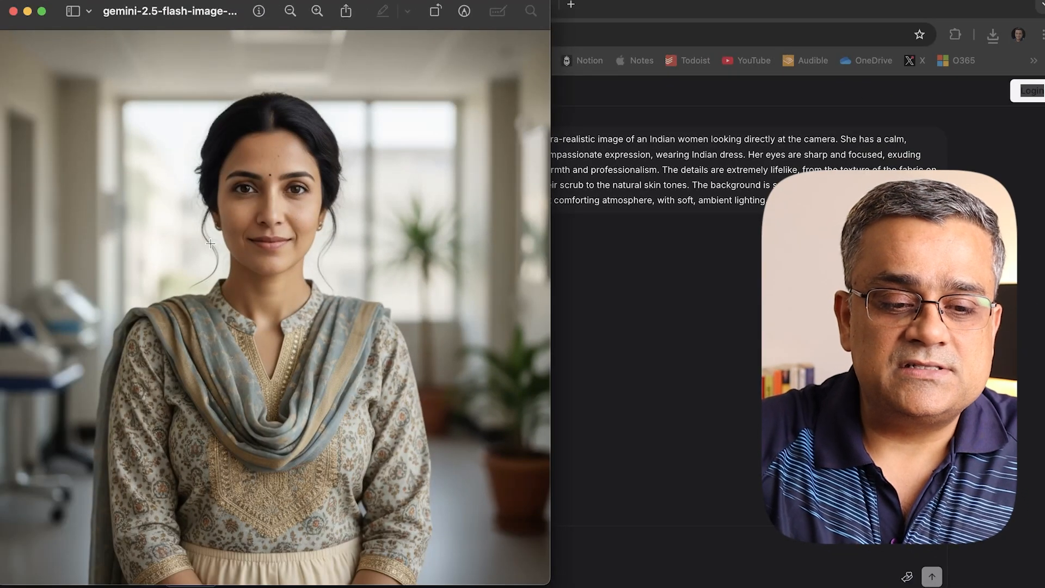
pyautogui.scroll(5, 210, 243)
pyautogui.scroll(5, 210, 243)
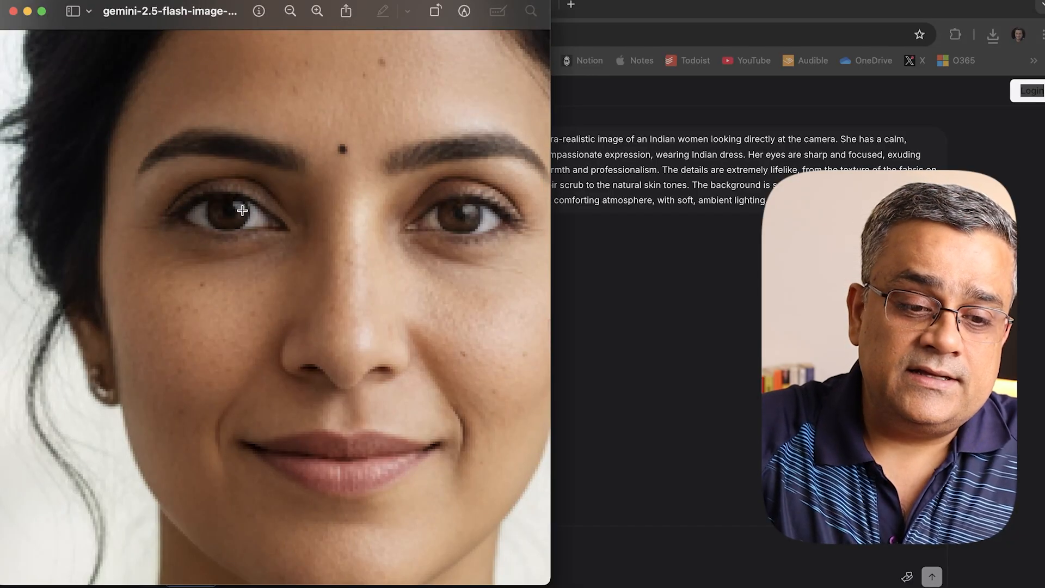
pyautogui.scroll(3, 249, 218)
pyautogui.scroll(-4, 242, 208)
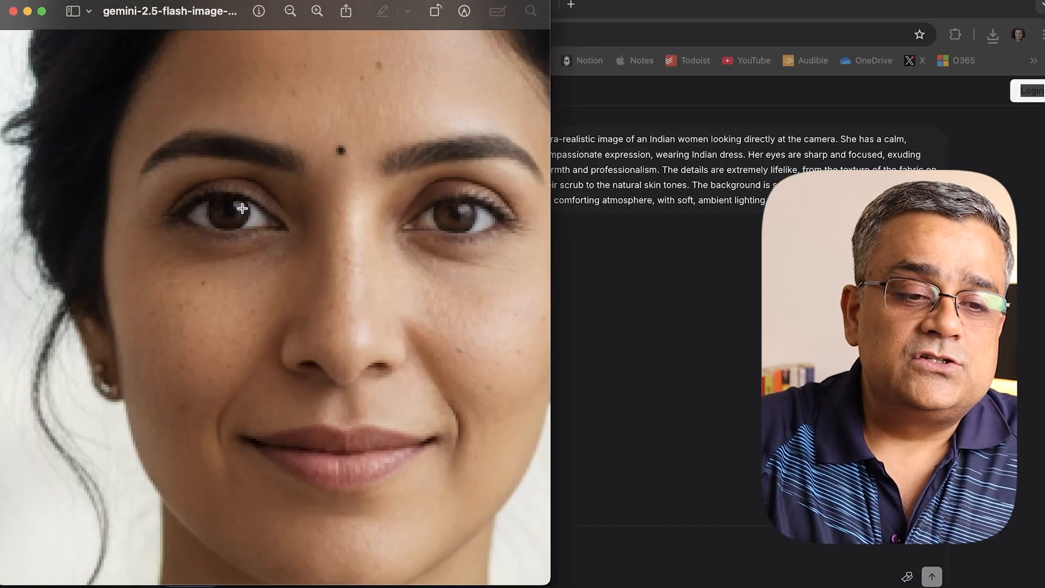
pyautogui.click(15, 13)
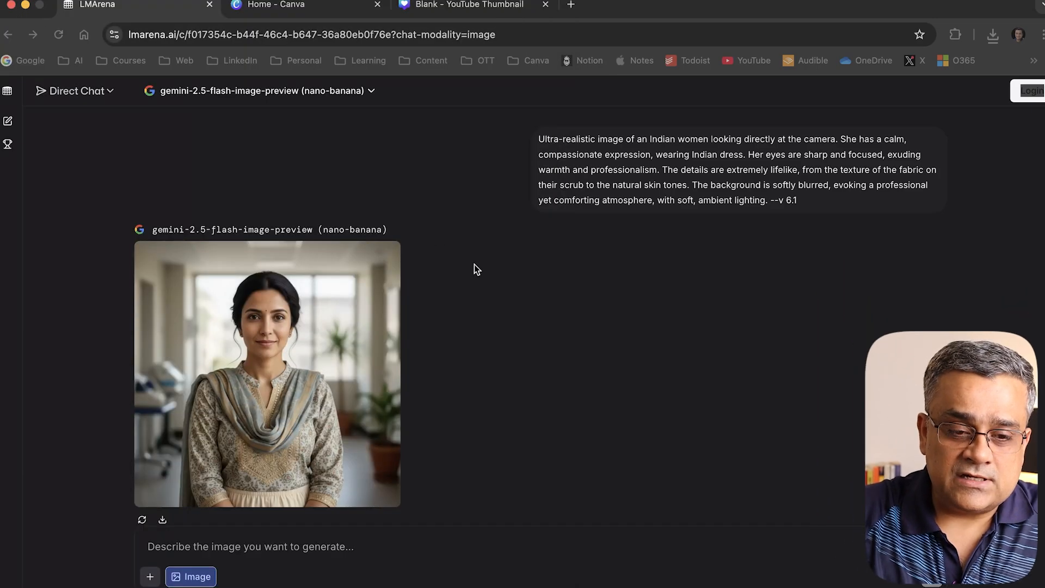
# Insert the gemini-2.5-flash-image PNG from the Downloads folder onto blank page 3 of the Canva design and enlarge it to full page height
pyautogui.click(439, 9)
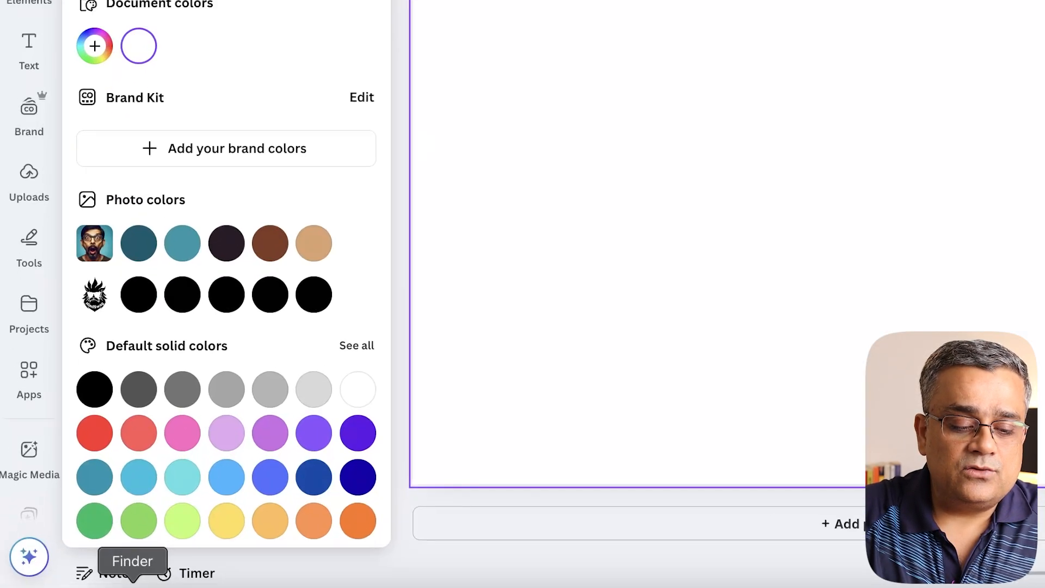
pyautogui.click(132, 583)
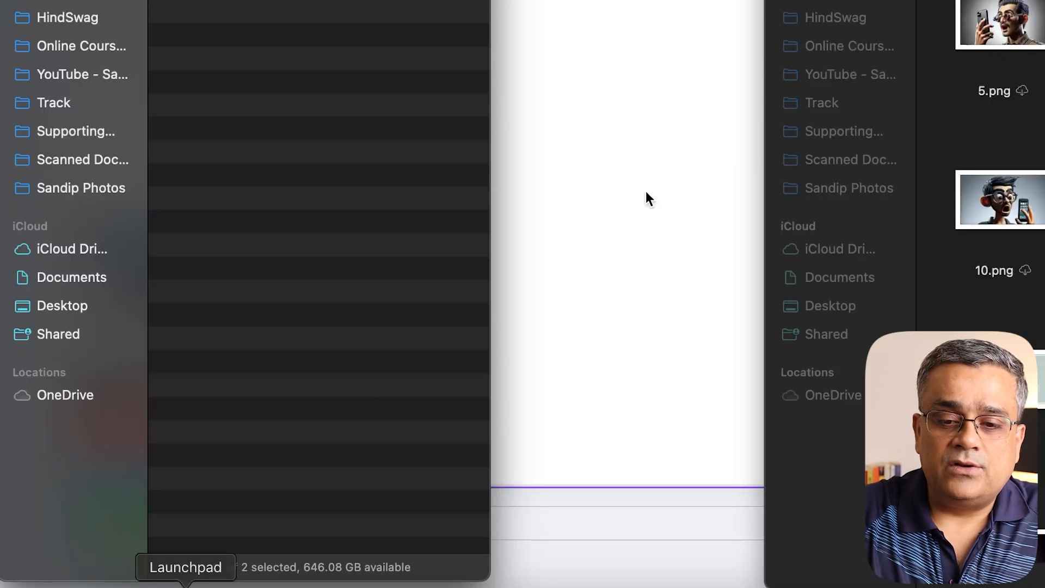
pyautogui.click(814, 165)
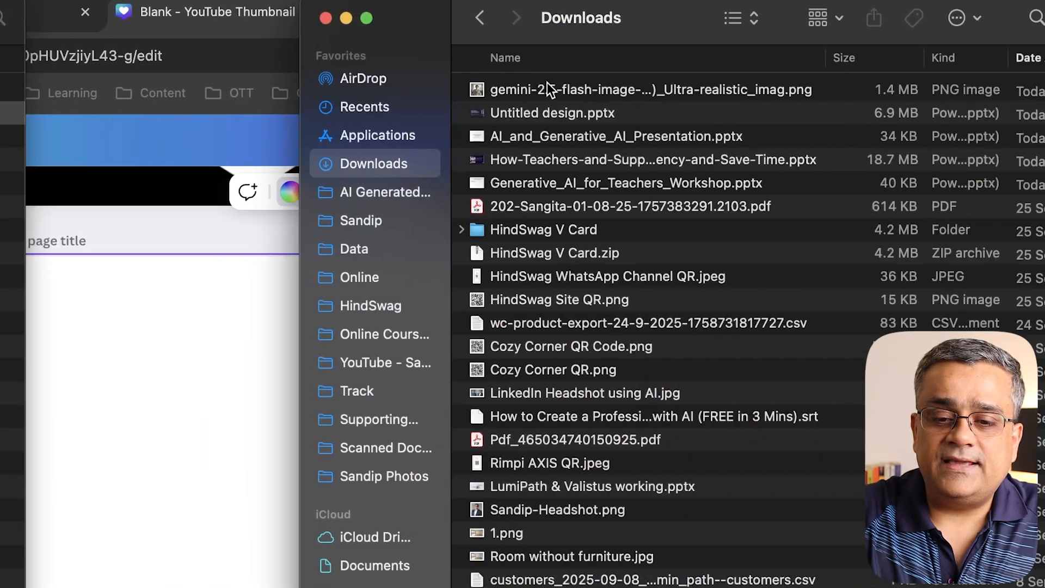
pyautogui.moveTo(610, 86); pyautogui.dragTo(235, 349)
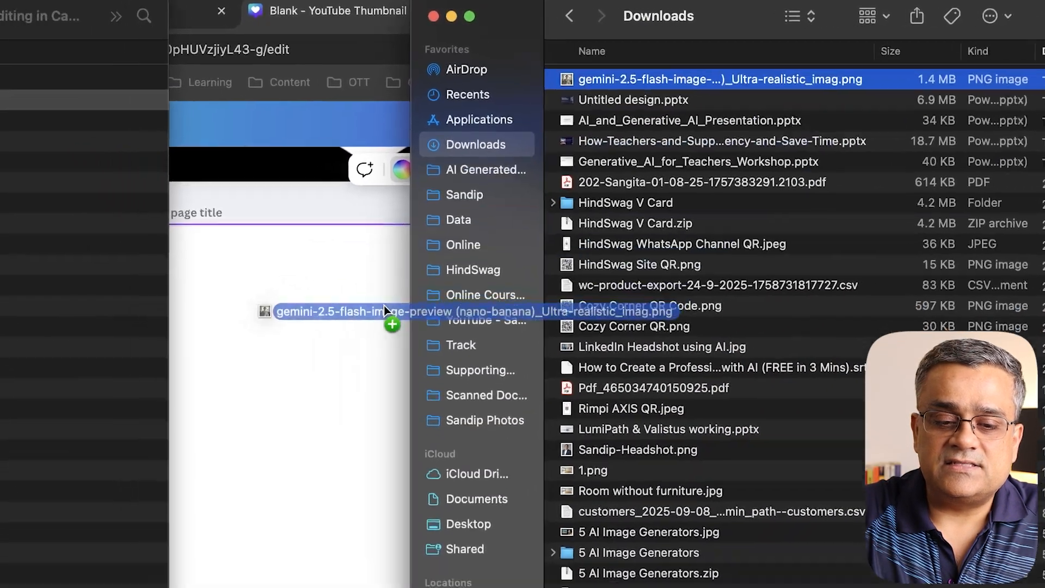
pyautogui.moveTo(583, 330); pyautogui.dragTo(367, 259)
pyautogui.moveTo(475, 411); pyautogui.dragTo(620, 560)
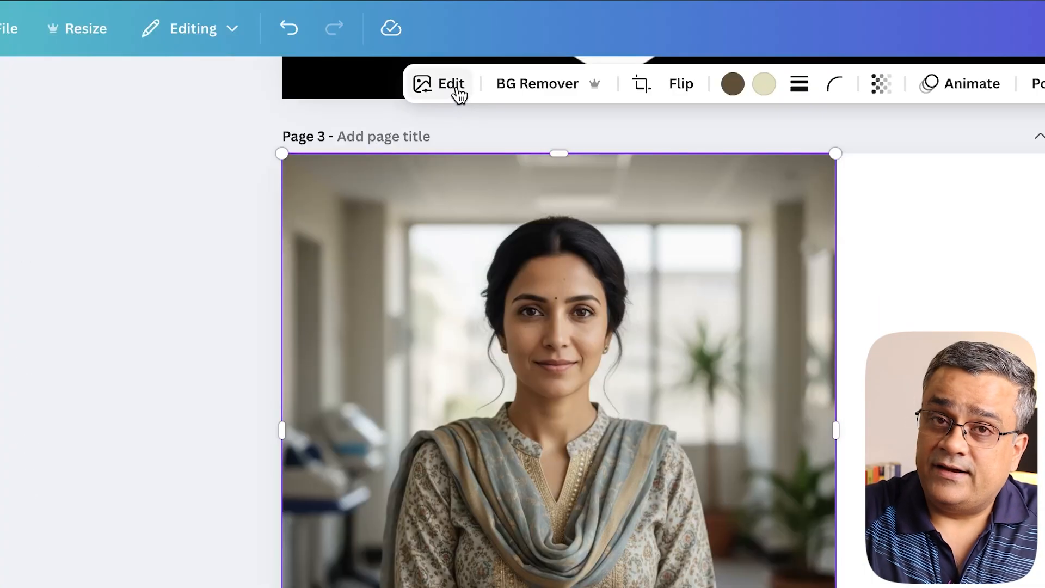
# Upscale the woman's portrait on page 3 at 8x resolution with the Image Upscaler app
pyautogui.click(456, 89)
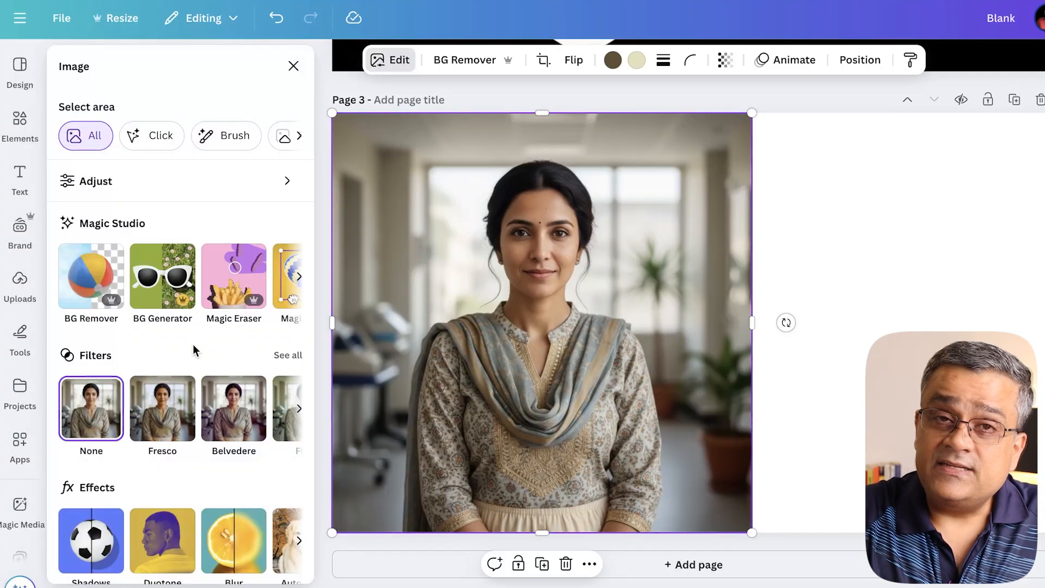
pyautogui.scroll(-3, 193, 344)
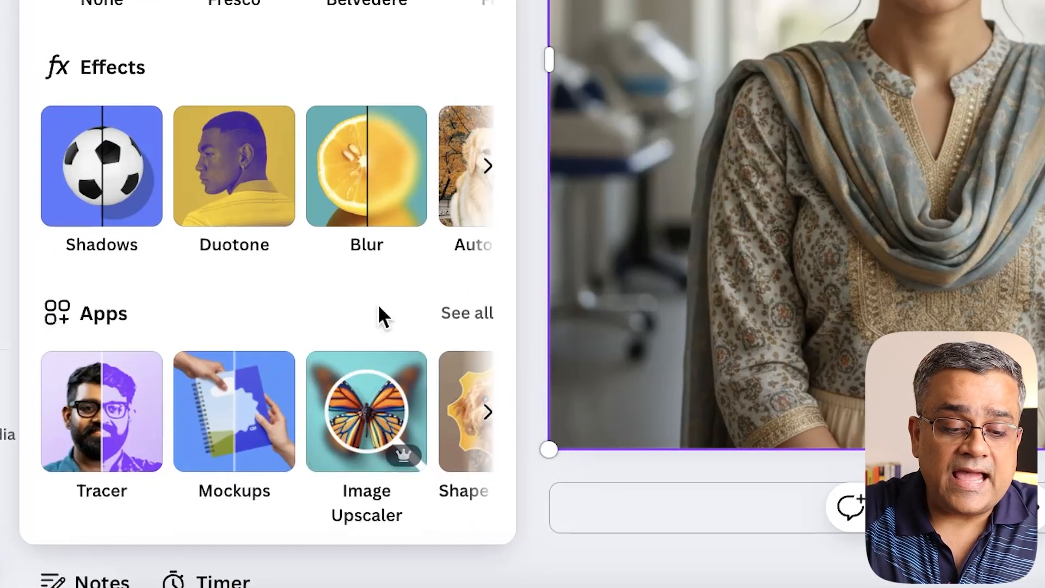
pyautogui.click(468, 314)
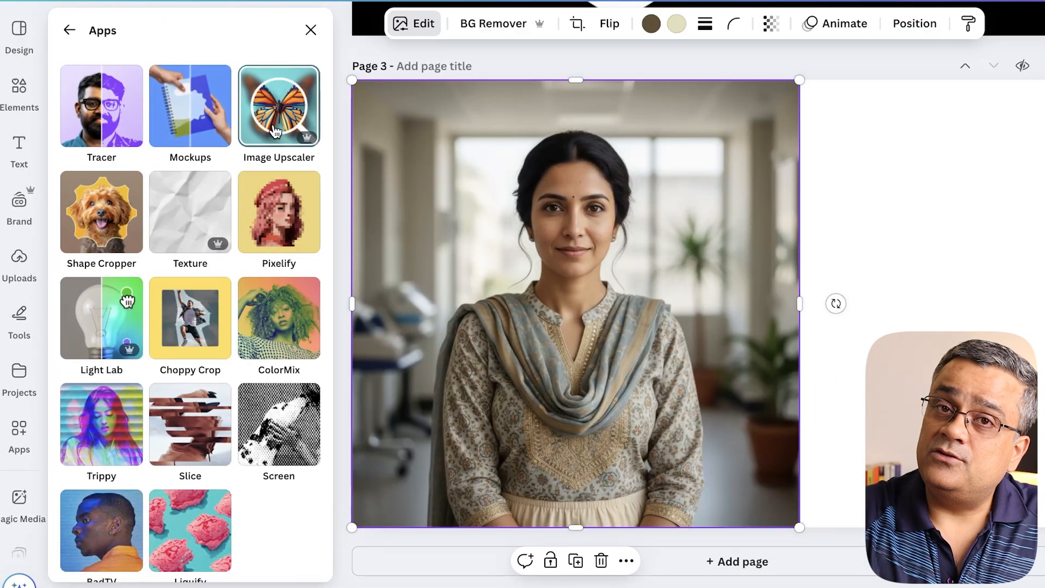
pyautogui.click(275, 129)
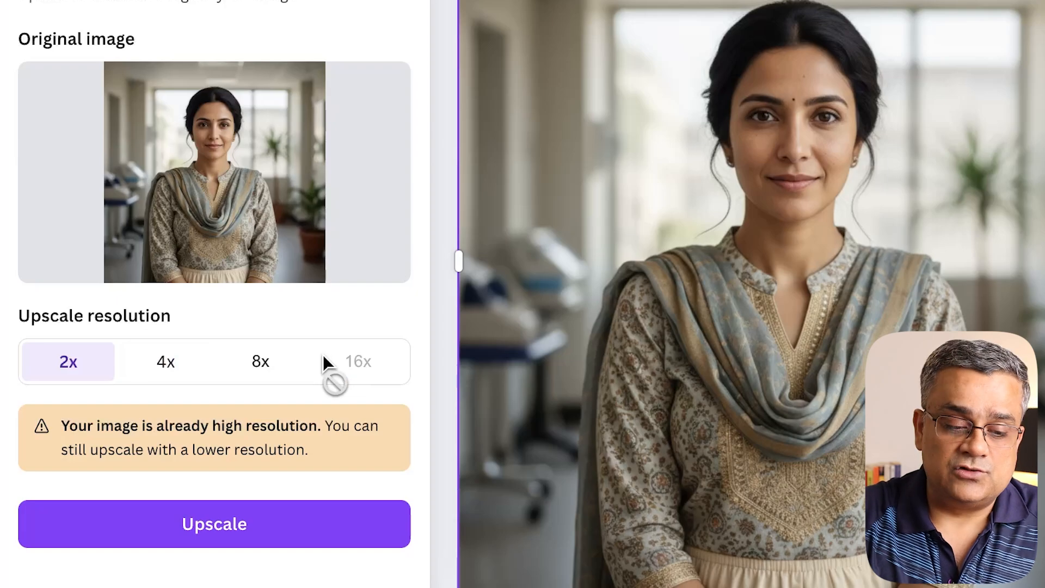
pyautogui.click(259, 373)
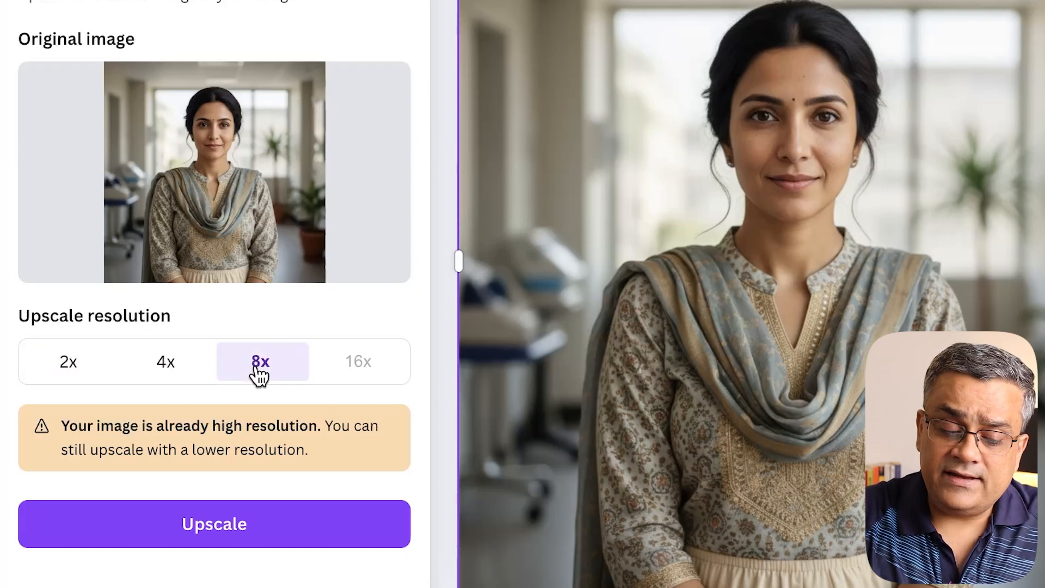
pyautogui.click(203, 526)
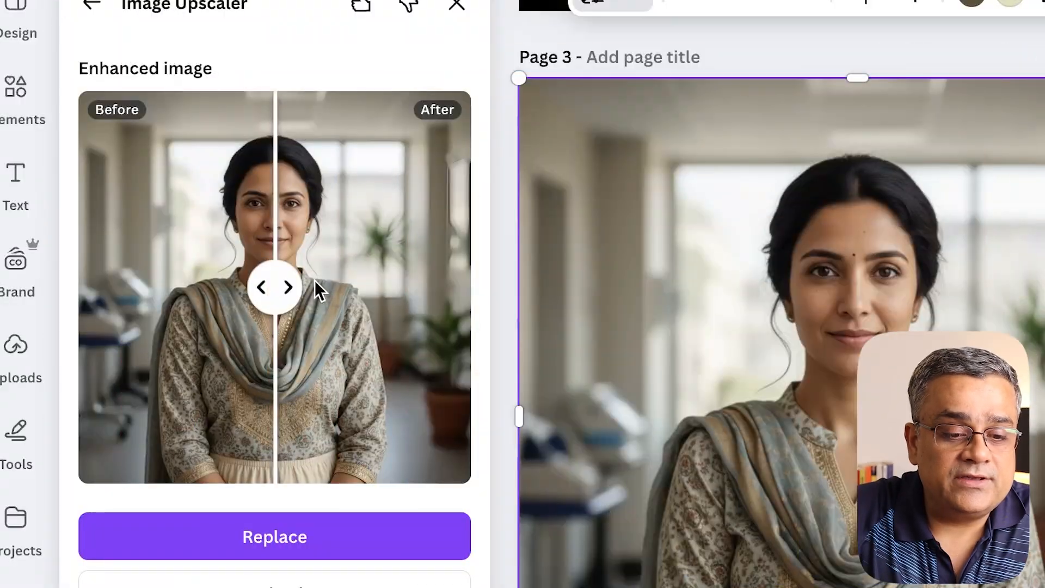
# Compare the before and after versions, replace the portrait on page 3 with the enhanced image, and close the upscaler
pyautogui.moveTo(291, 285); pyautogui.dragTo(236, 281)
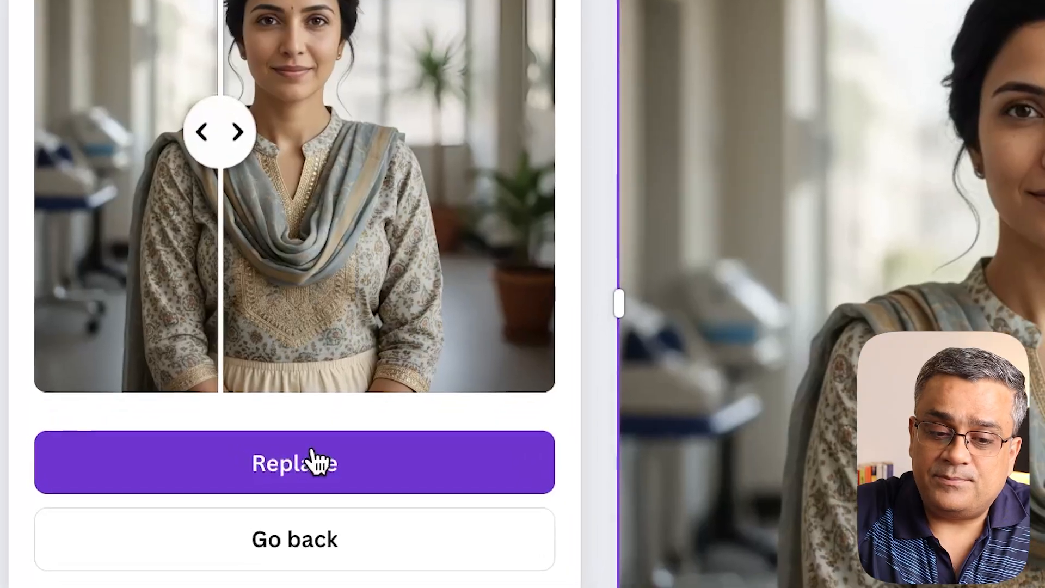
pyautogui.click(288, 523)
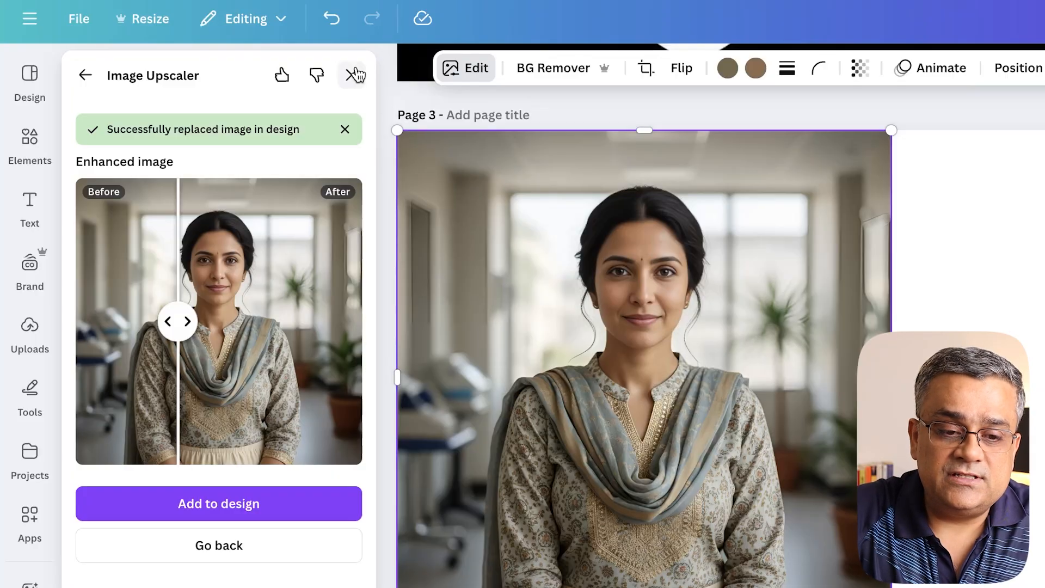
pyautogui.click(352, 74)
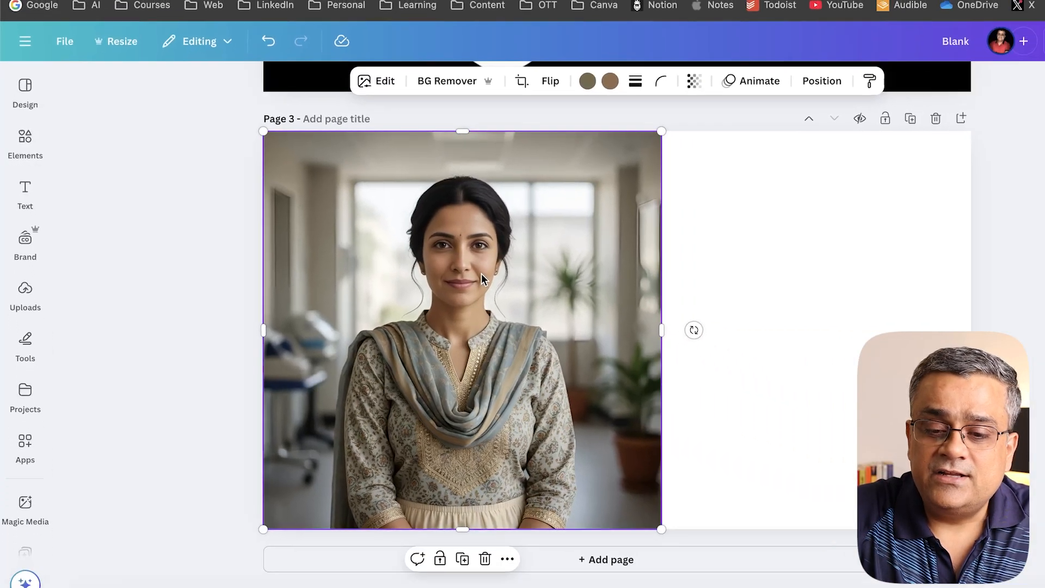
# Move the upscaled portrait to the right side of page 3, crop a strip off its top, and align it with the page's top edge
pyautogui.moveTo(481, 273); pyautogui.dragTo(784, 278)
pyautogui.moveTo(759, 137); pyautogui.dragTo(759, 174)
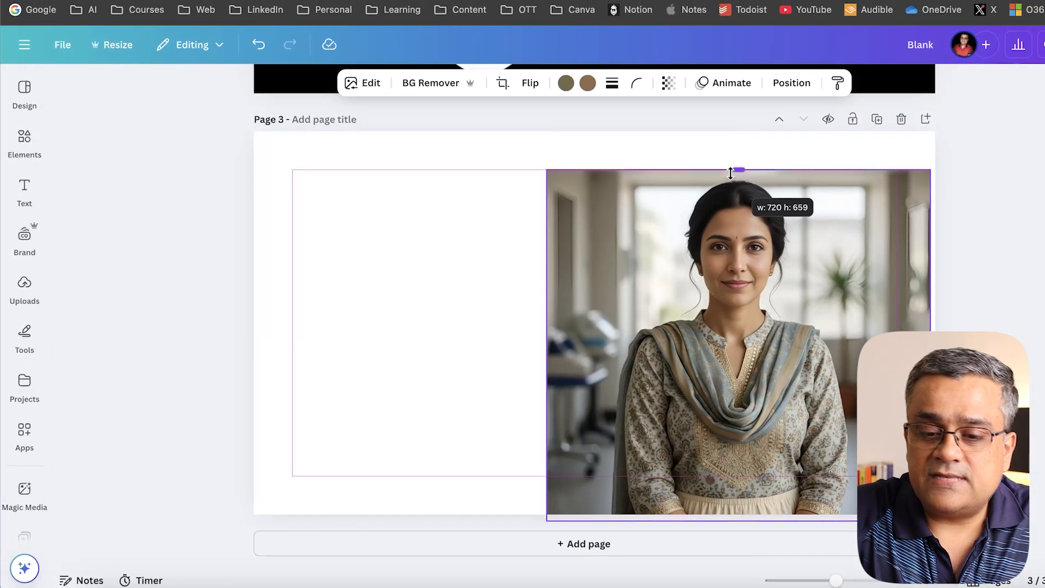
pyautogui.moveTo(738, 296); pyautogui.dragTo(742, 248)
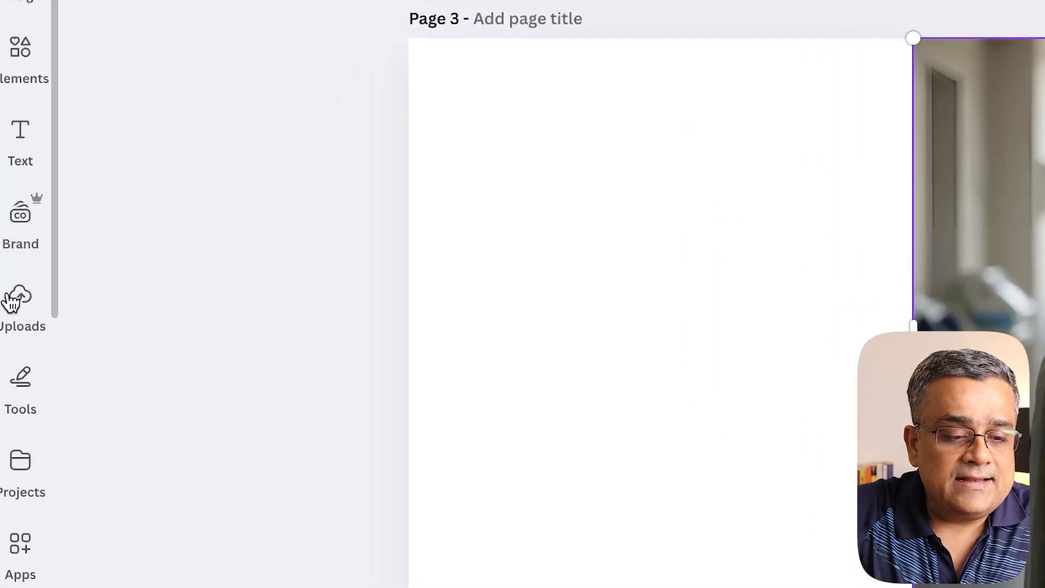
# Add the original portrait from the uploads to page 3, place it in the top-left corner, and enlarge it beside the upscaled one
pyautogui.click(25, 283)
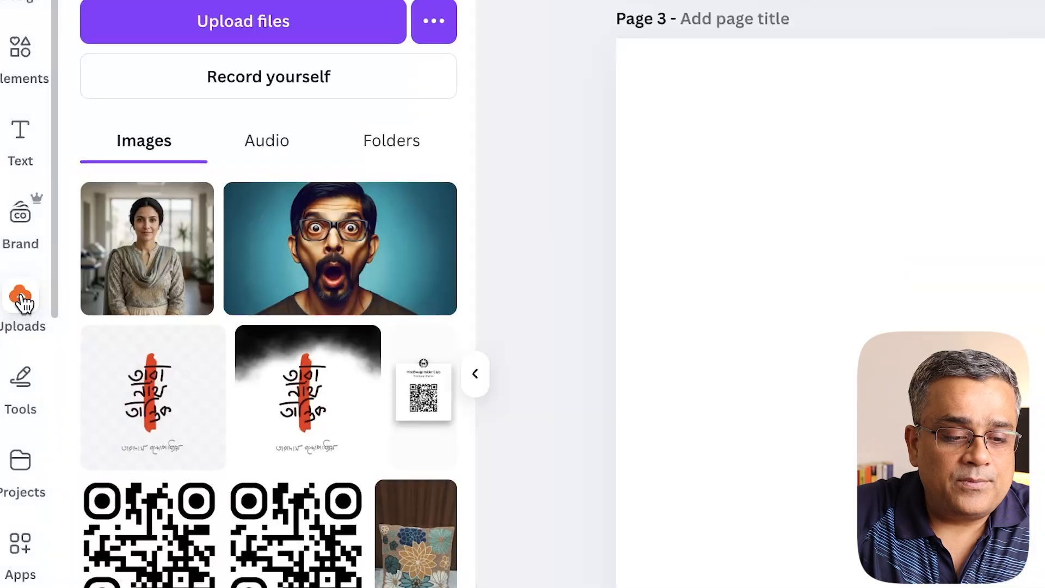
pyautogui.click(139, 238)
pyautogui.moveTo(403, 275); pyautogui.dragTo(112, 186)
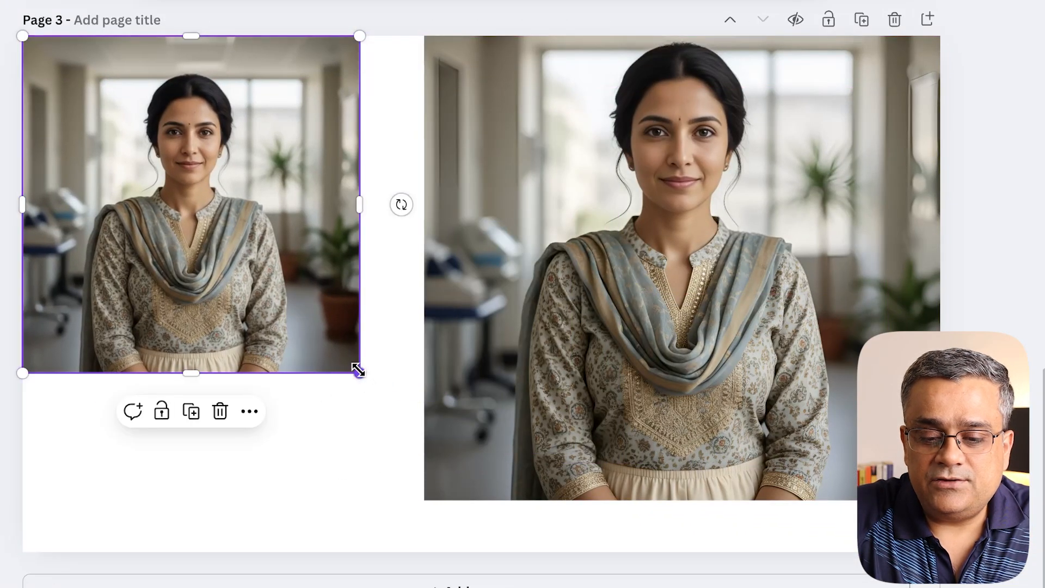
pyautogui.moveTo(358, 370); pyautogui.dragTo(460, 532)
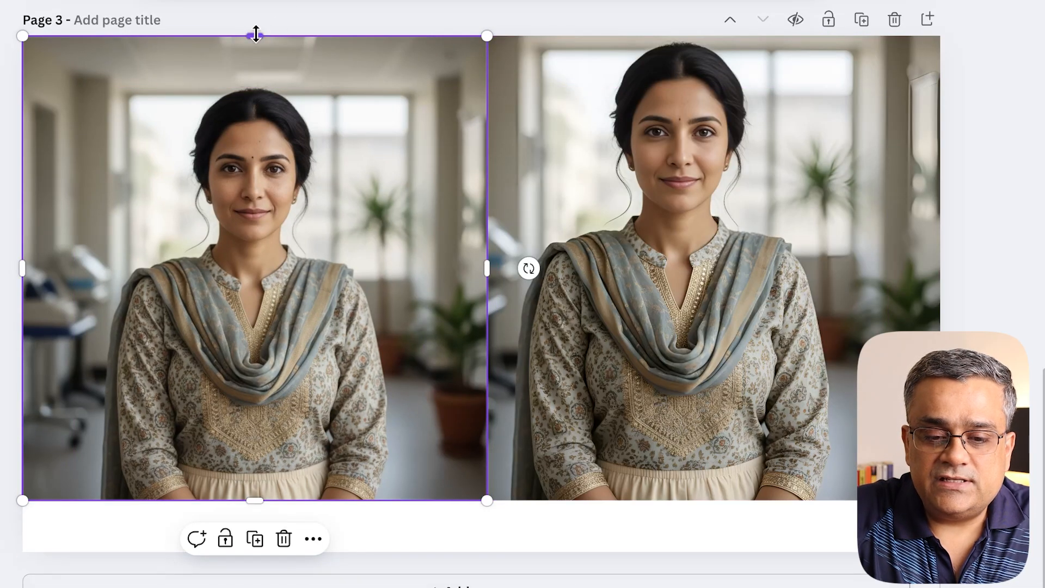
# Crop the top of the original portrait, align it with the page's top edge, and enlarge it to match the upscaled image's height
pyautogui.moveTo(256, 35); pyautogui.dragTo(250, 77)
pyautogui.moveTo(250, 182); pyautogui.dragTo(252, 138)
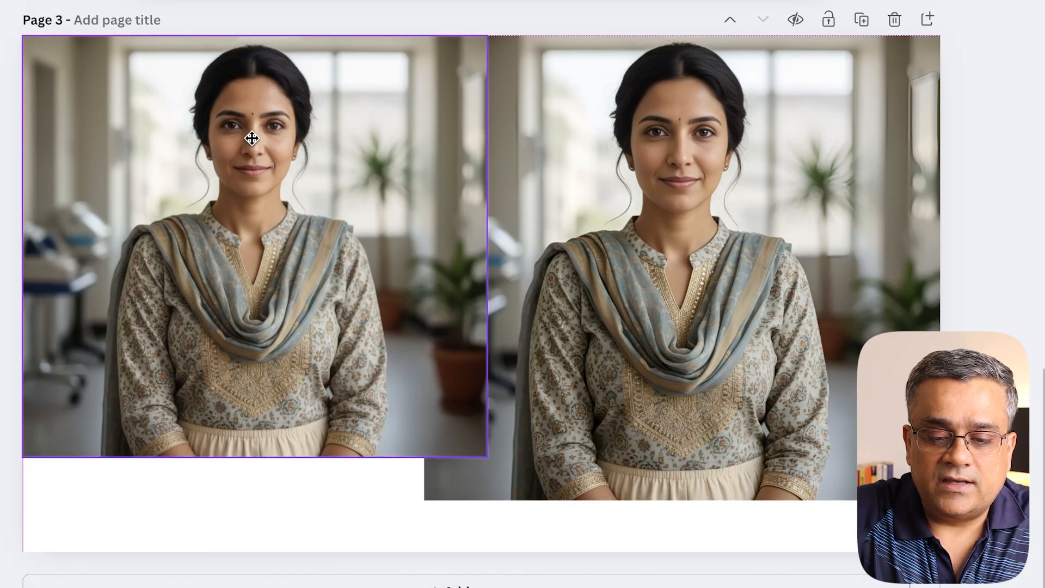
pyautogui.moveTo(487, 457); pyautogui.dragTo(534, 500)
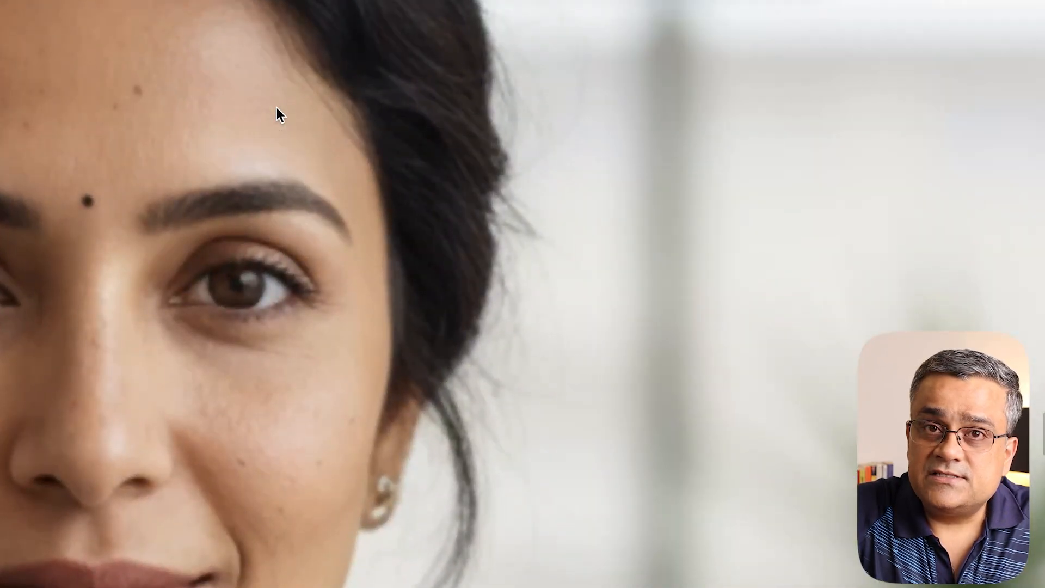
# Compare the skin, eye and hair detail of the original and upscaled portraits up close
pyautogui.scroll(-2, 344, 1)
pyautogui.scroll(-3, 366, 1)
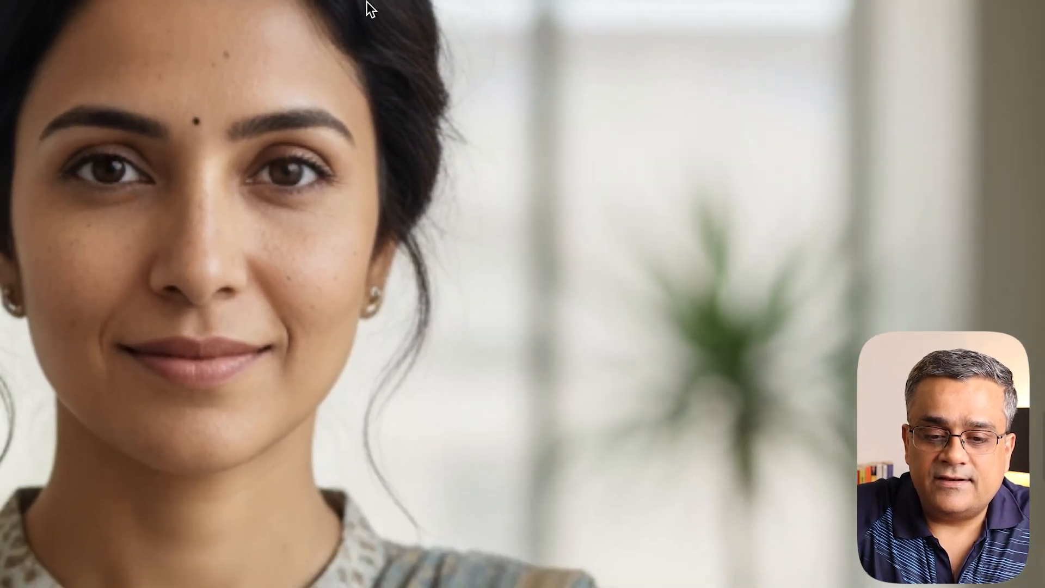
pyautogui.hscroll(15, 367, 11)
pyautogui.hscroll(-4, 368, 11)
pyautogui.hscroll(-3, 368, 11)
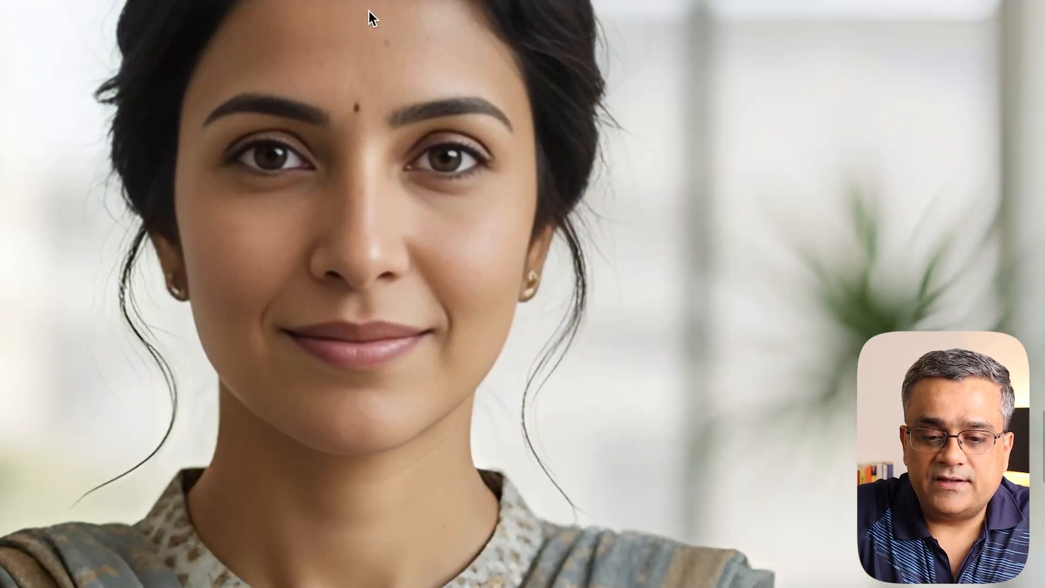
pyautogui.scroll(3, 377, 165)
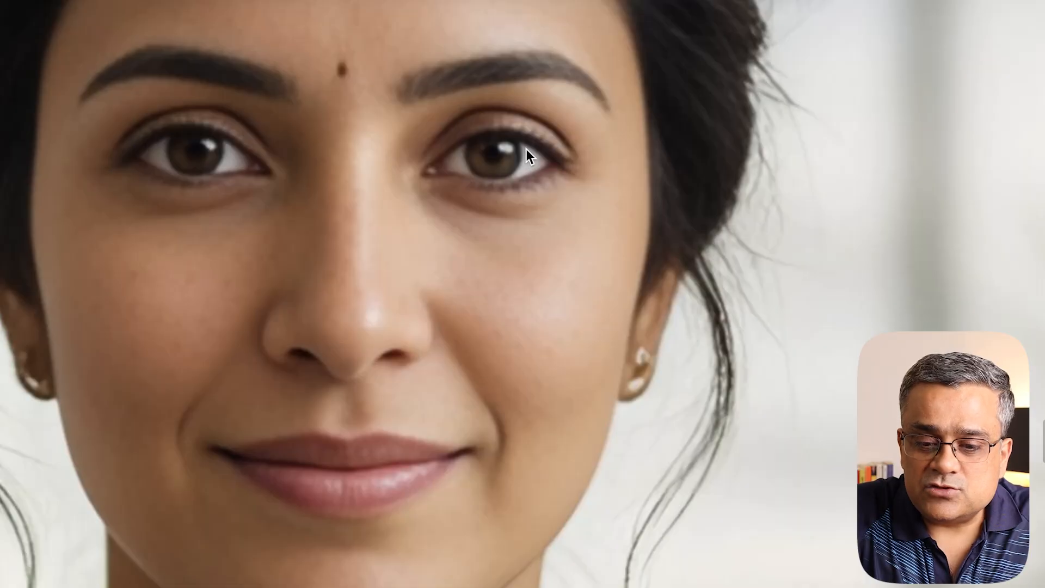
pyautogui.scroll(-4, 526, 149)
pyautogui.scroll(4, 525, 148)
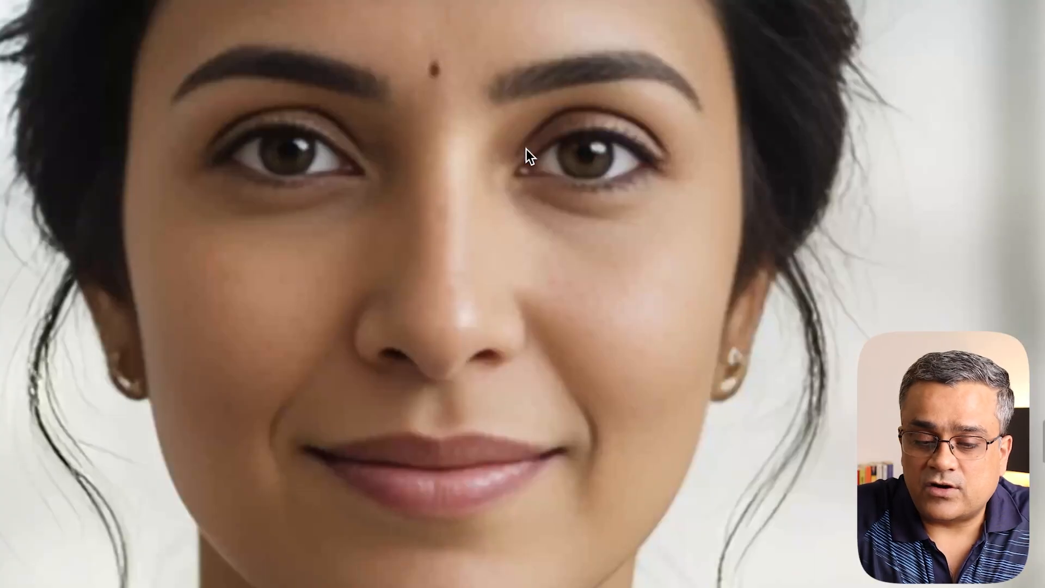
pyautogui.hscroll(-15, 526, 149)
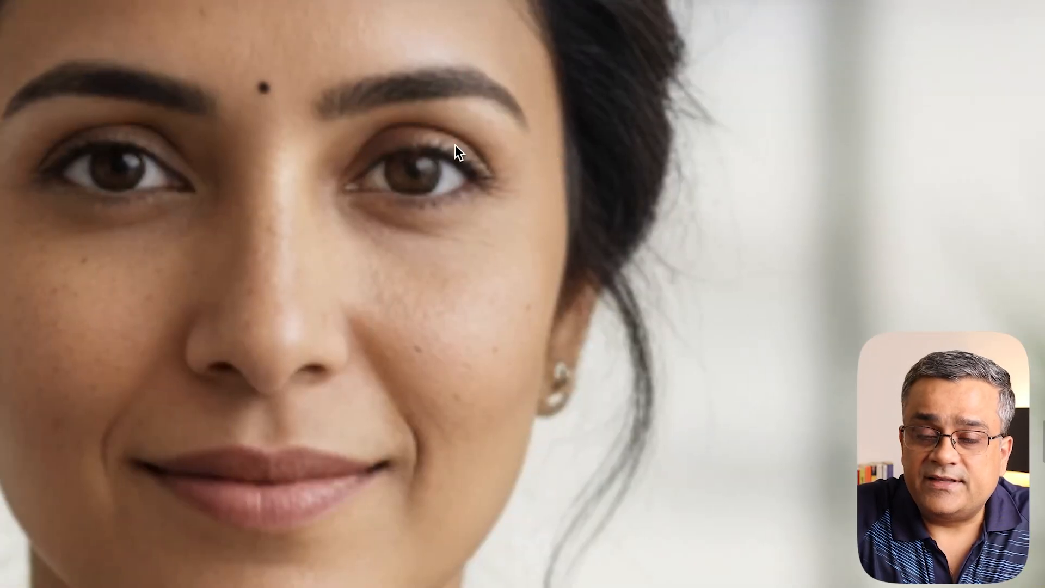
pyautogui.scroll(-10, 455, 144)
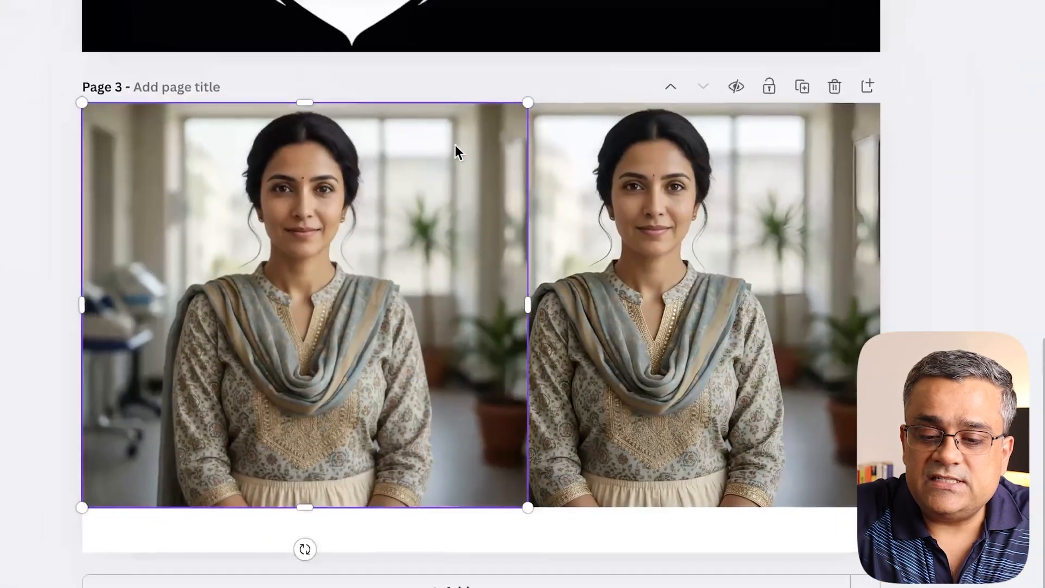
# Add a new page after page 3 and place the image file 9.png from the computer on it
pyautogui.click(992, 228)
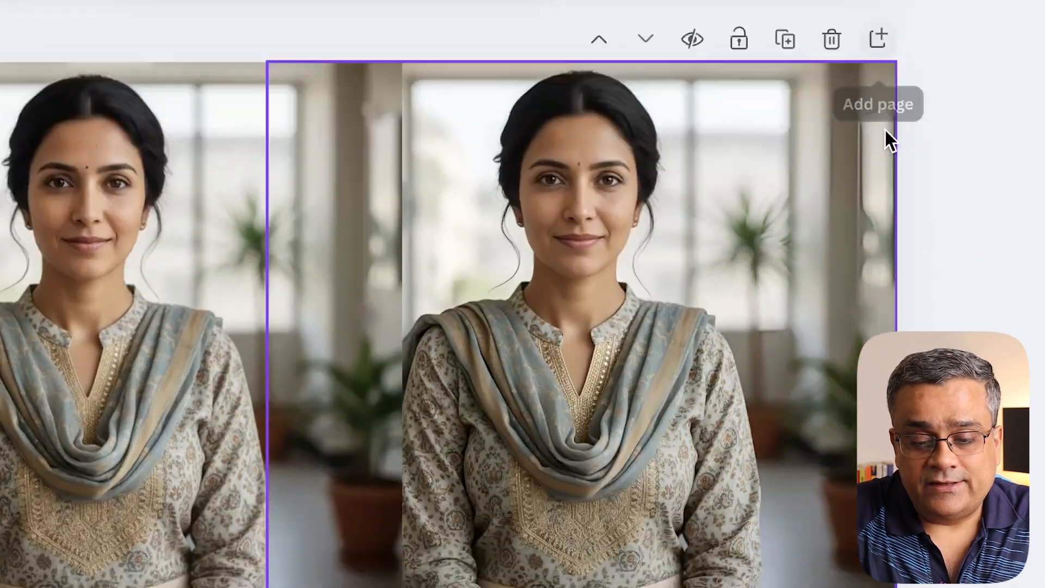
pyautogui.click(936, 195)
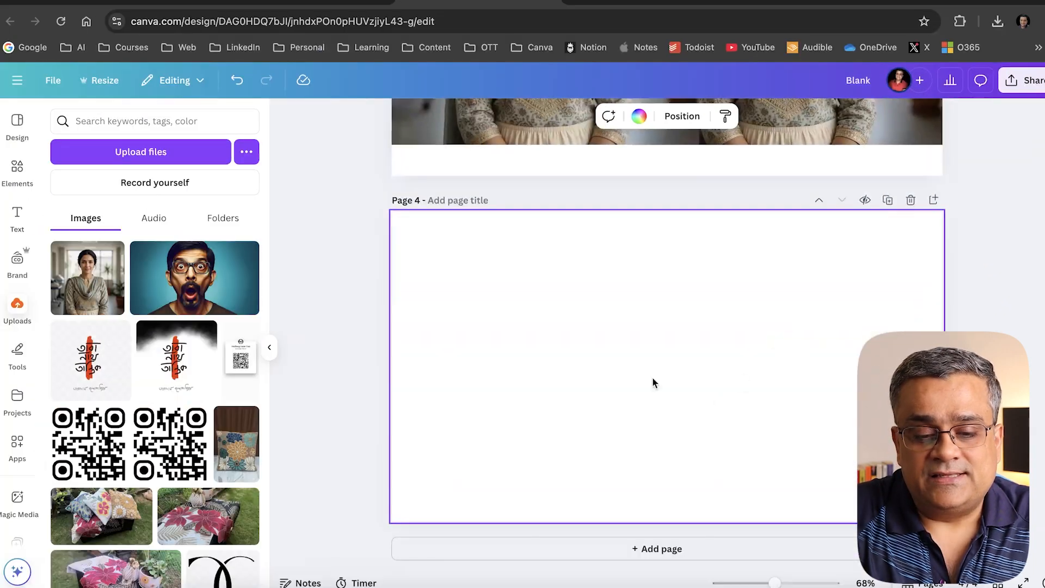
pyautogui.click(89, 585)
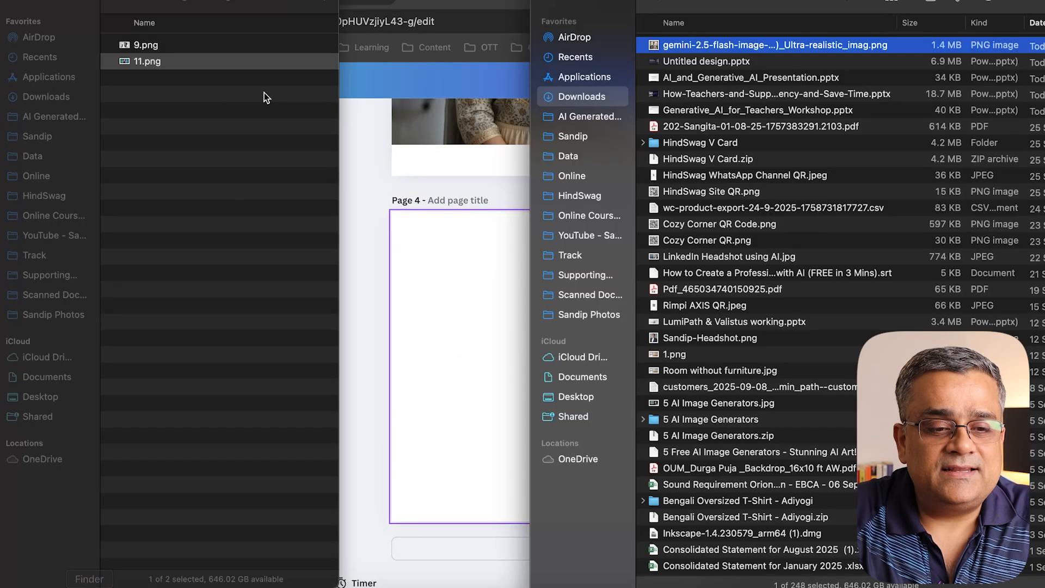
pyautogui.click(143, 39)
pyautogui.moveTo(139, 45); pyautogui.dragTo(426, 322)
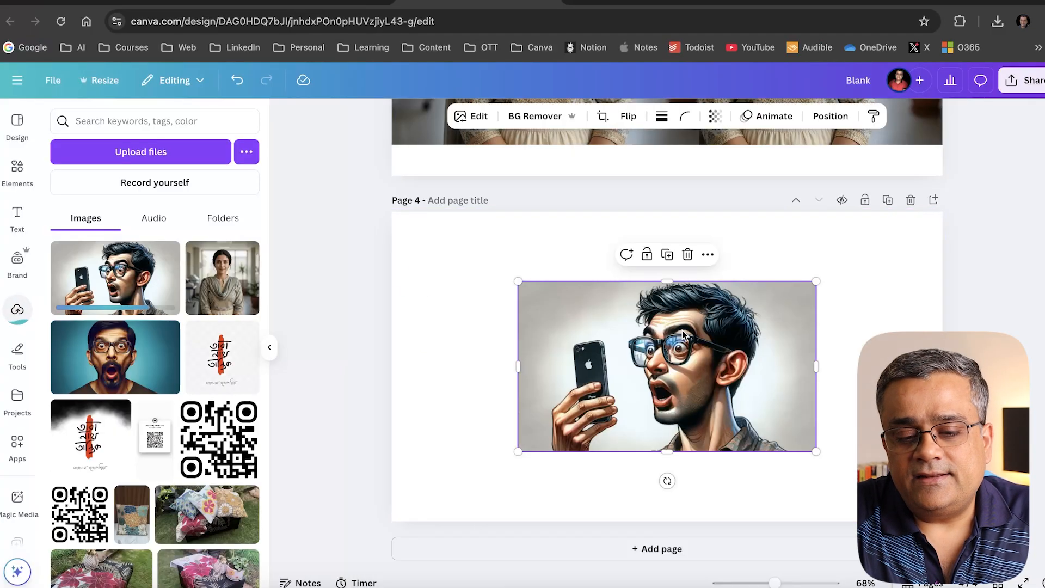
# Align the phone caricature with the top-left corner of page 4 and enlarge it to fill the page
pyautogui.moveTo(683, 333); pyautogui.dragTo(556, 265)
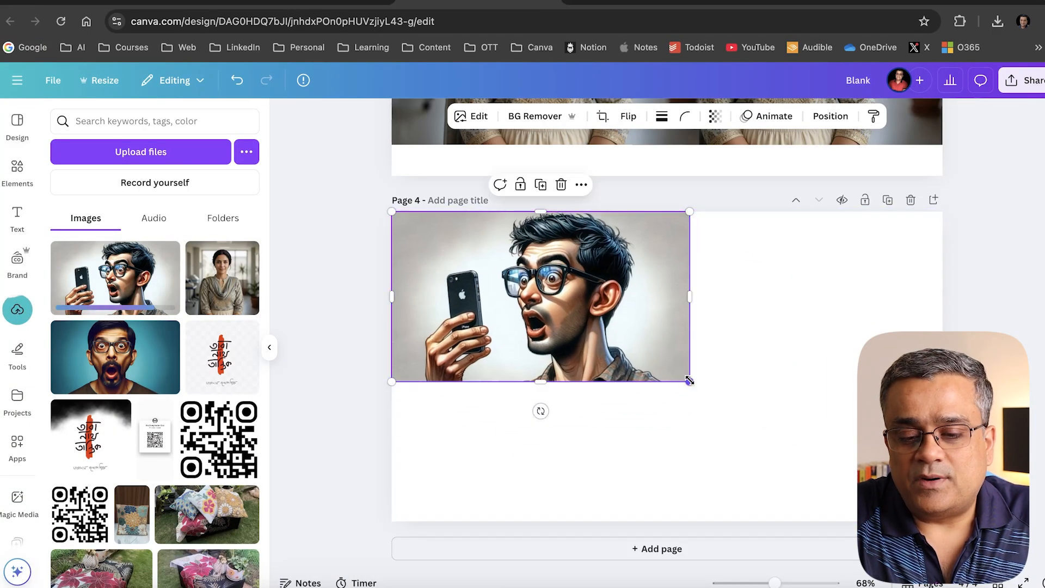
pyautogui.moveTo(689, 380); pyautogui.dragTo(933, 520)
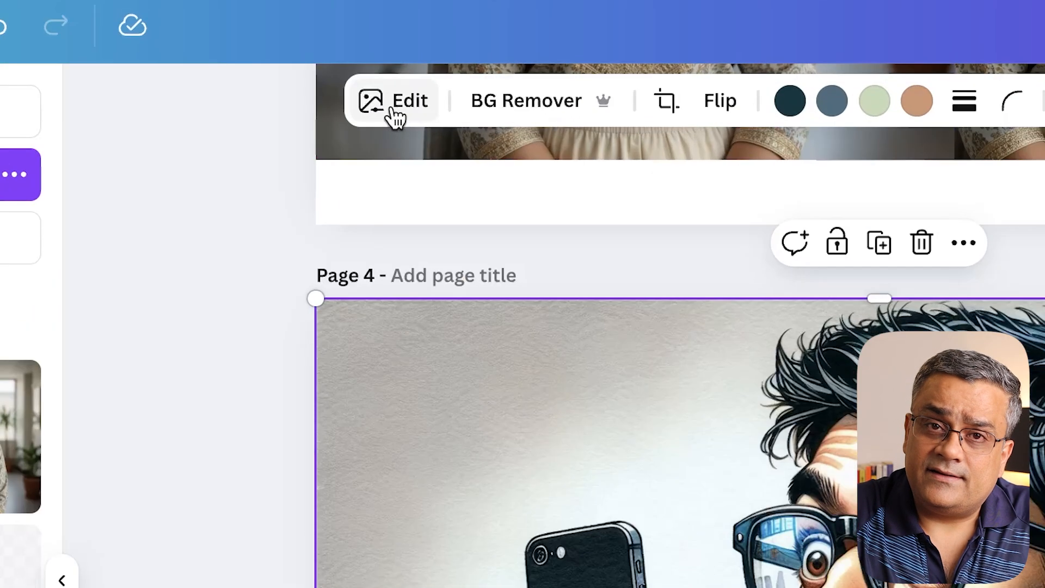
# Erase the hand and phone from the page 4 image with Magic Eraser, brushing over them at brush size 80
pyautogui.click(430, 119)
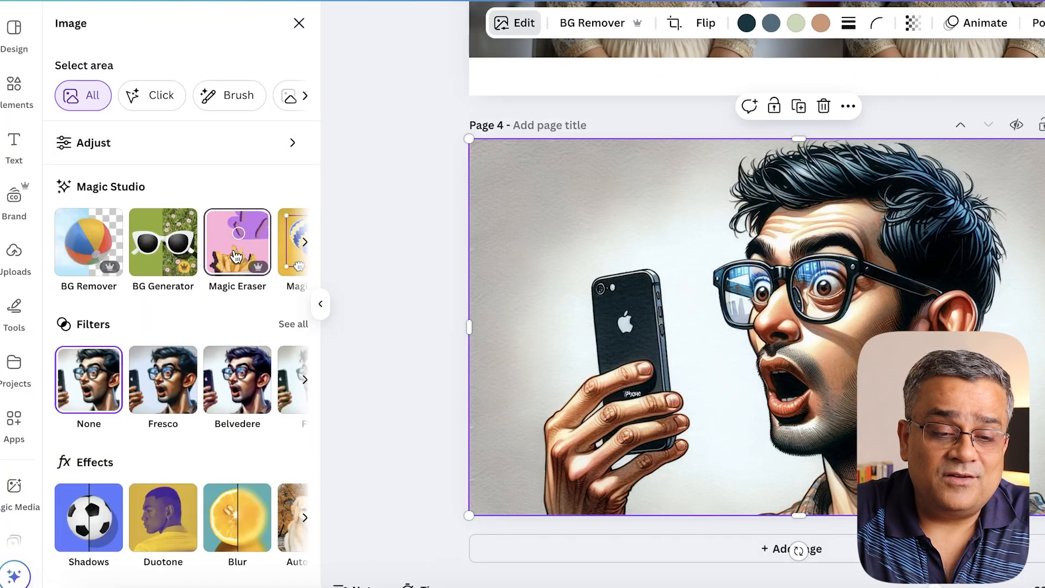
pyautogui.click(237, 254)
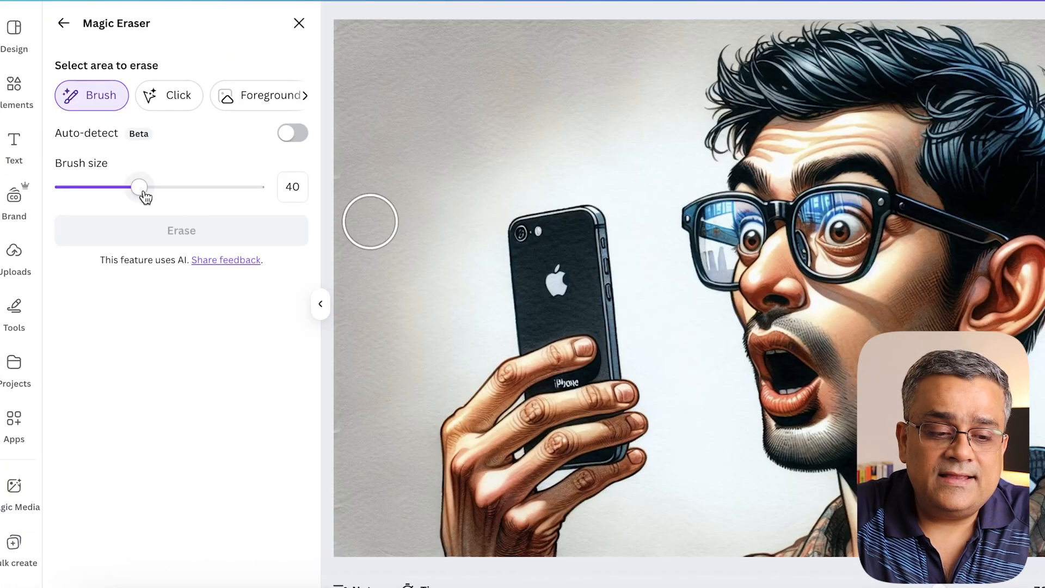
pyautogui.moveTo(531, 244)
pyautogui.mouseDown()
pyautogui.moveTo(462, 508)
pyautogui.moveTo(520, 501)
pyautogui.mouseUp()
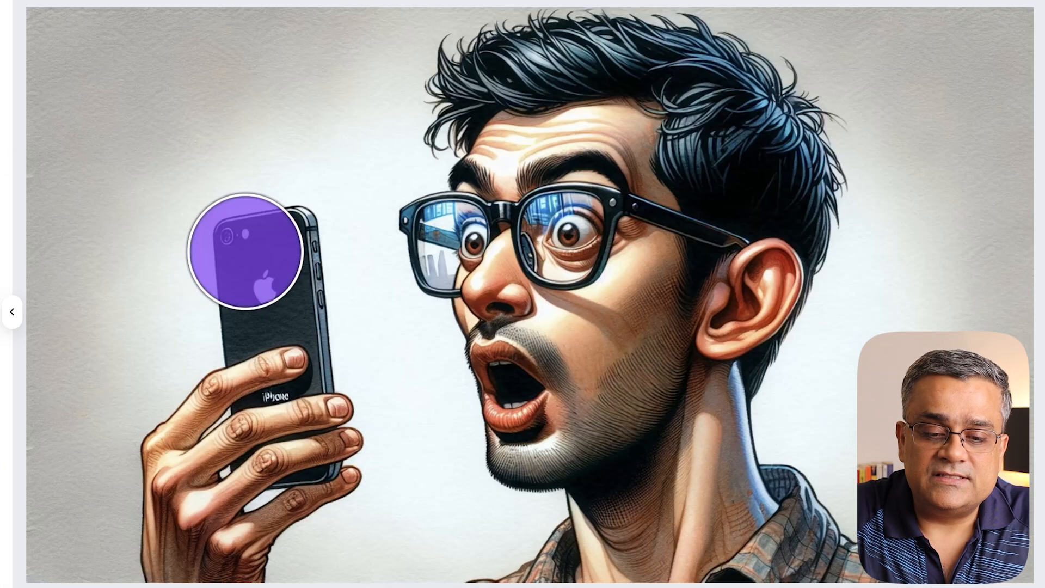
pyautogui.moveTo(267, 468)
pyautogui.mouseDown()
pyautogui.moveTo(296, 323)
pyautogui.moveTo(324, 452)
pyautogui.moveTo(254, 541)
pyautogui.moveTo(247, 486)
pyautogui.mouseUp()
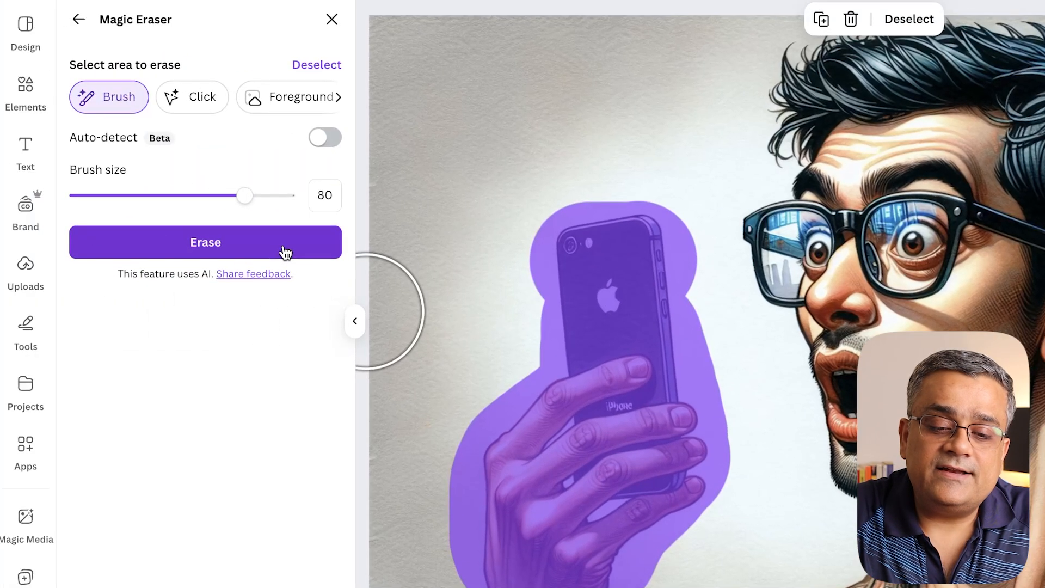
pyautogui.click(281, 249)
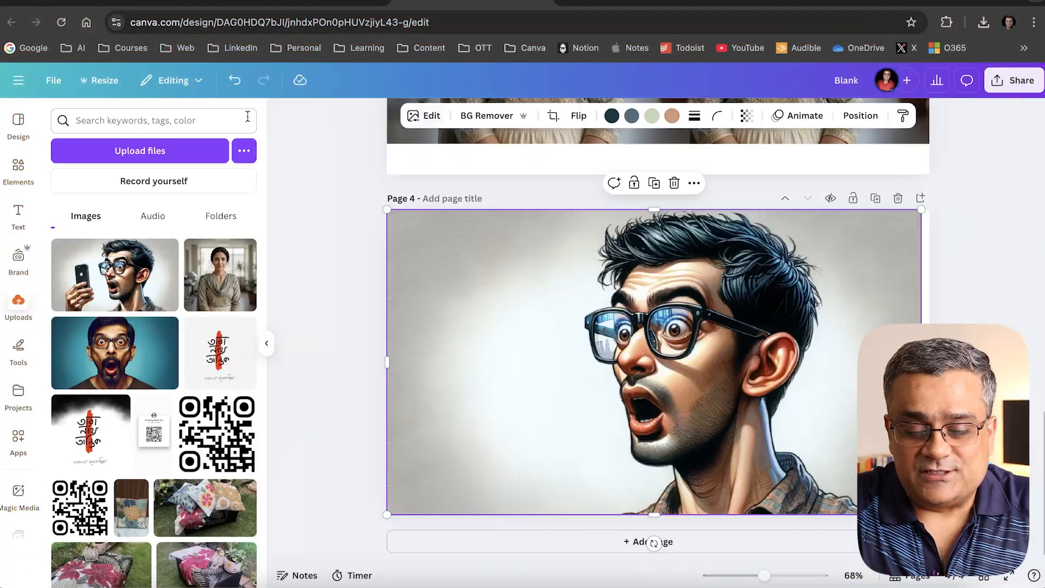
# Separate the shocked man from the background of the page 1 image with Magic Grab
pyautogui.scroll(15, 719, 287)
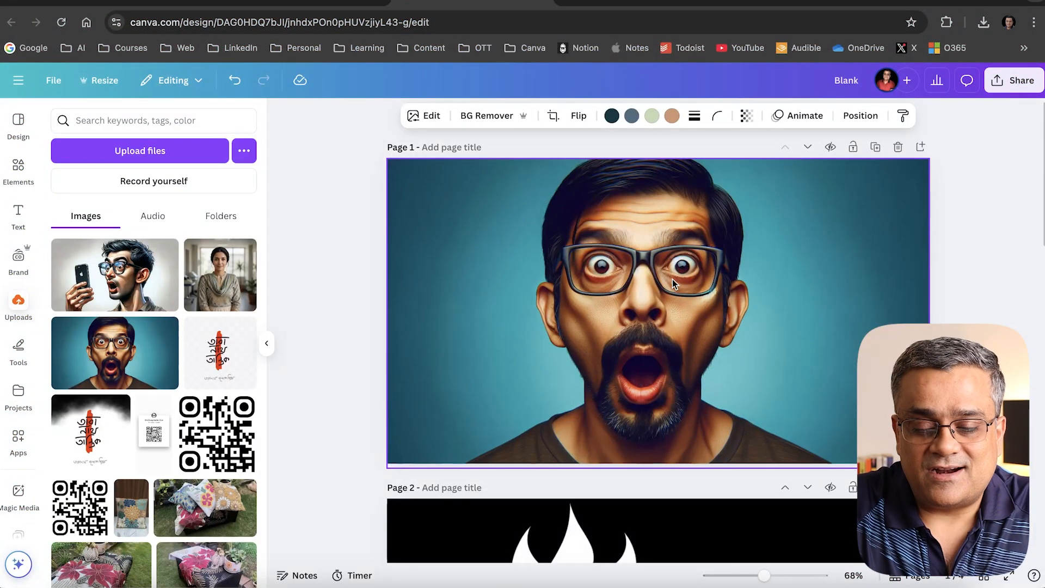
pyautogui.click(651, 304)
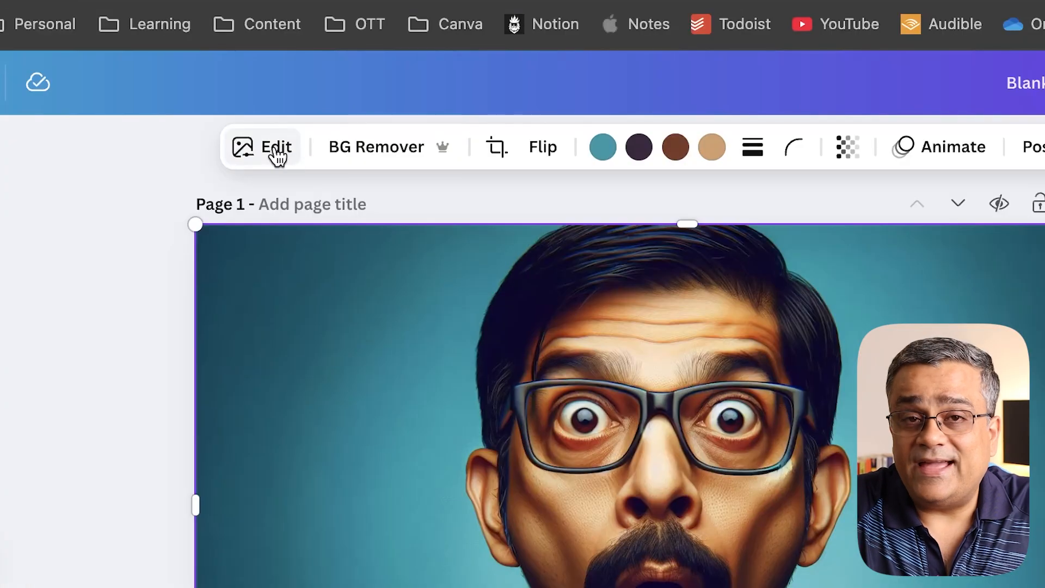
pyautogui.click(277, 155)
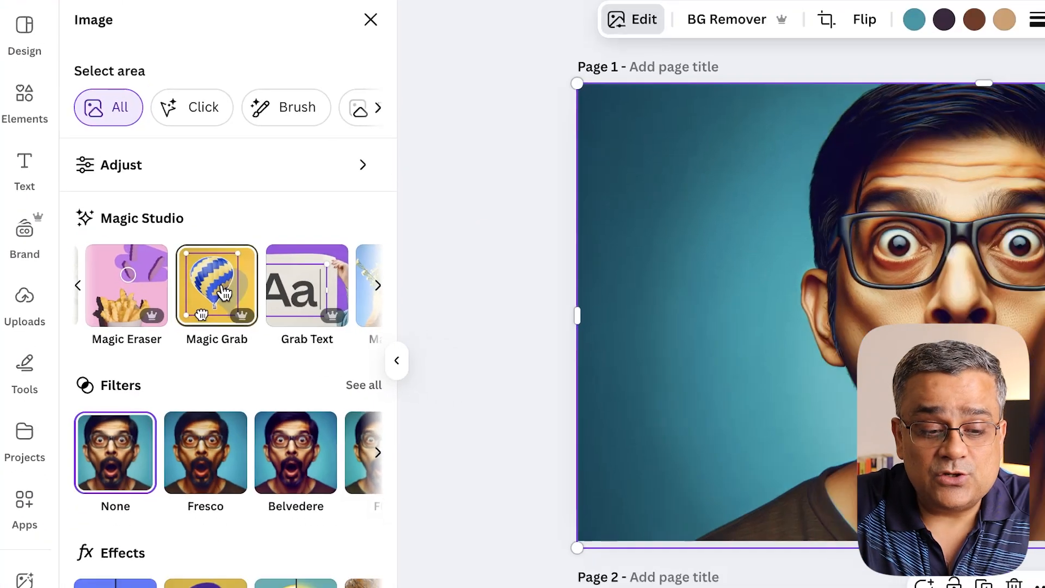
pyautogui.click(276, 288)
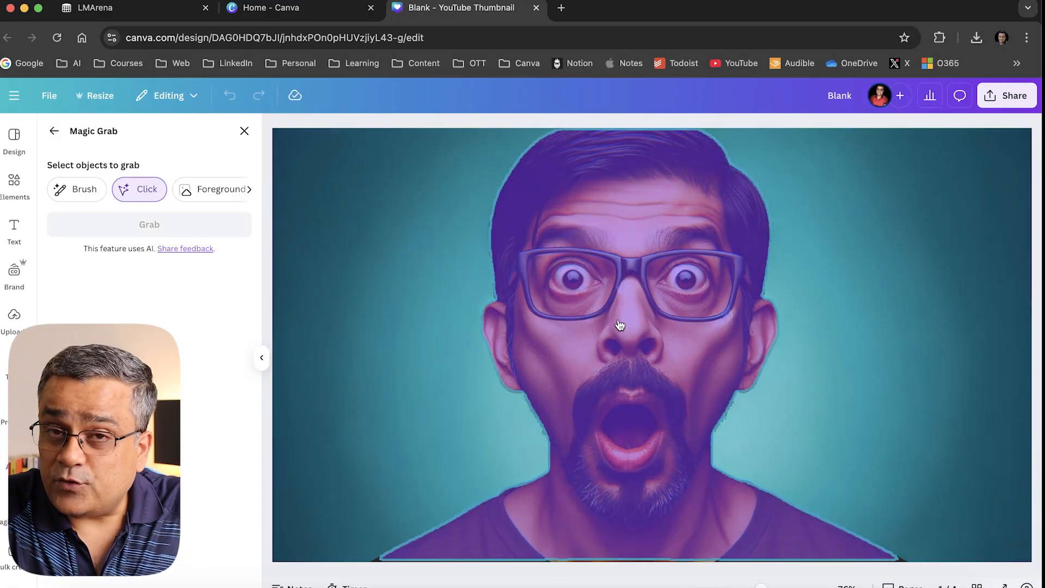
pyautogui.click(639, 330)
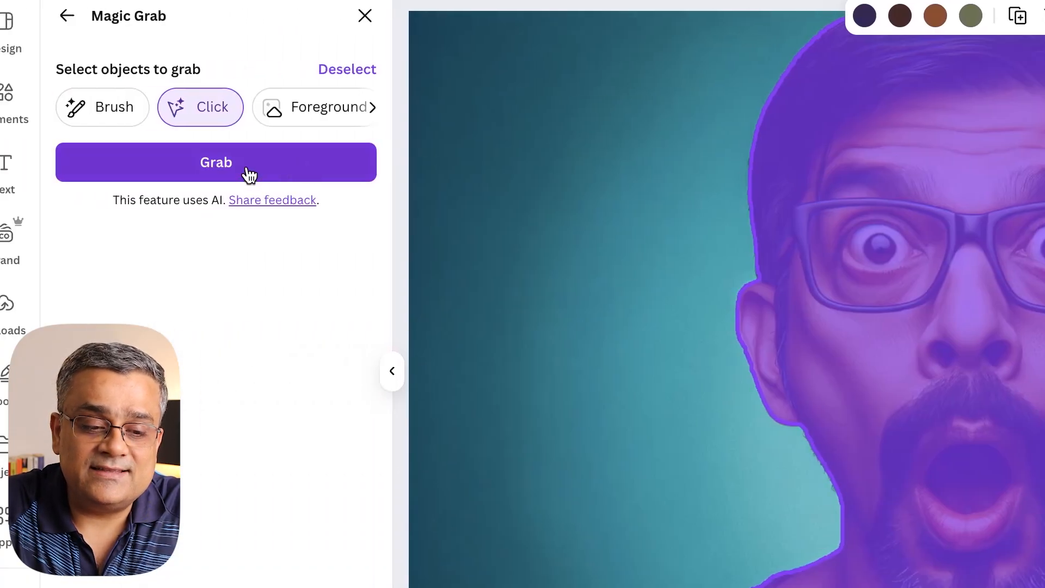
pyautogui.click(5, 166)
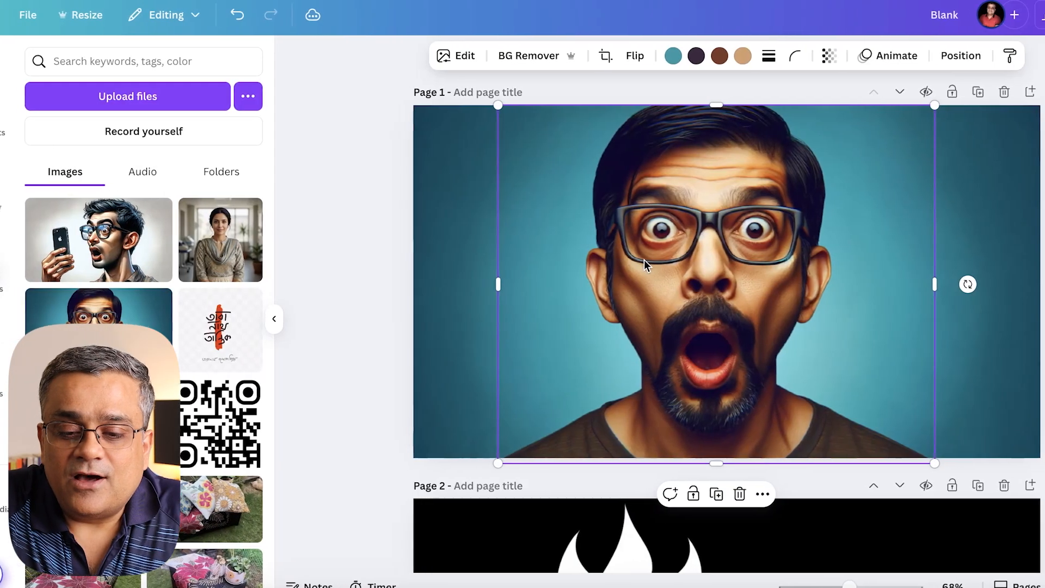
# Move the grabbed man to the right side of page 1 and back to the page's centre
pyautogui.moveTo(681, 260); pyautogui.dragTo(895, 271)
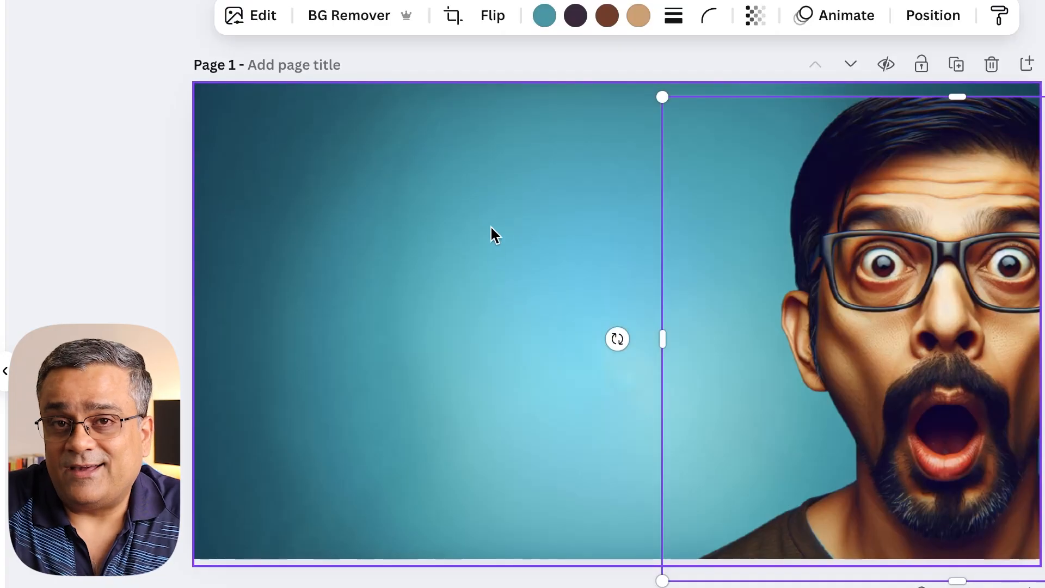
pyautogui.moveTo(916, 373); pyautogui.dragTo(577, 357)
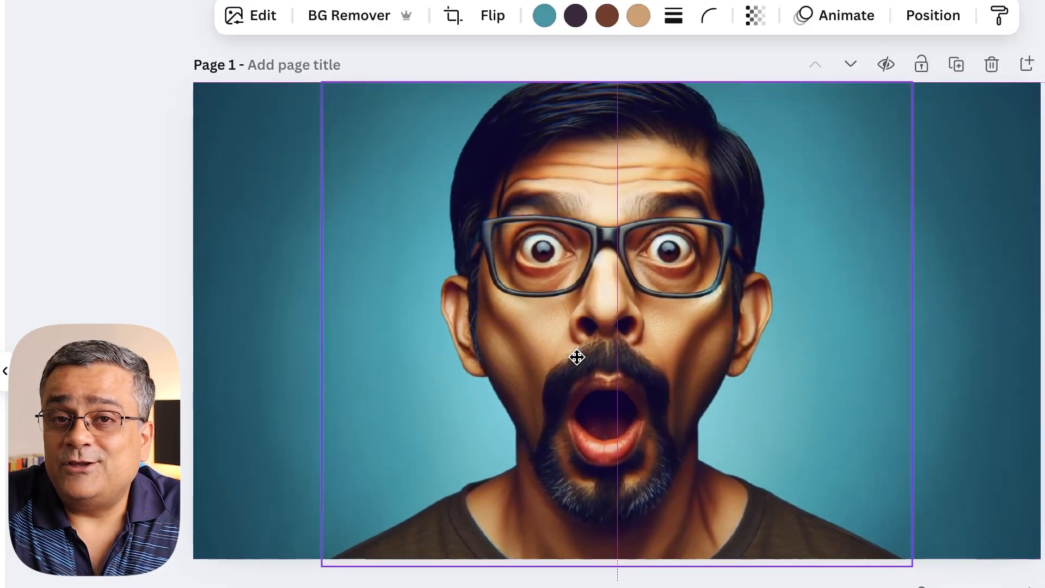